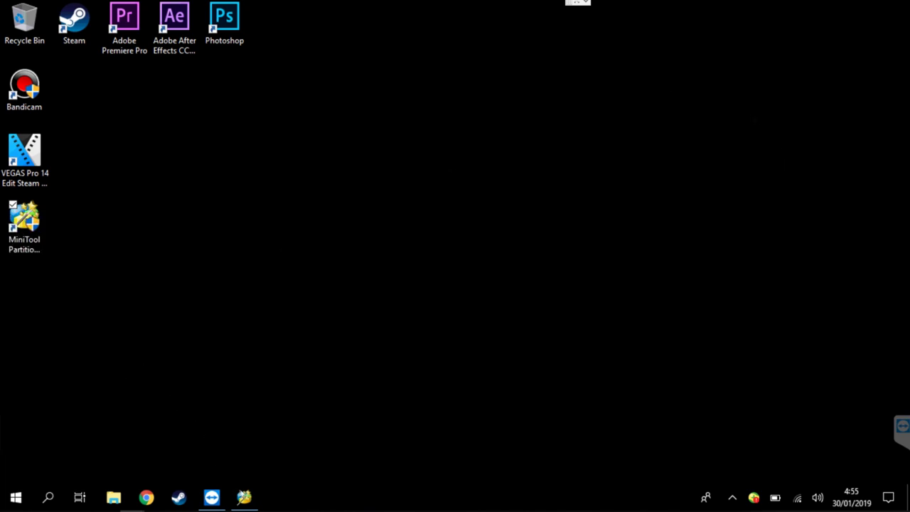
Switch to MiniTool Partition Wizard and select the D: New Volume partition
{"action": "left_click", "coordinate": [244, 497]}
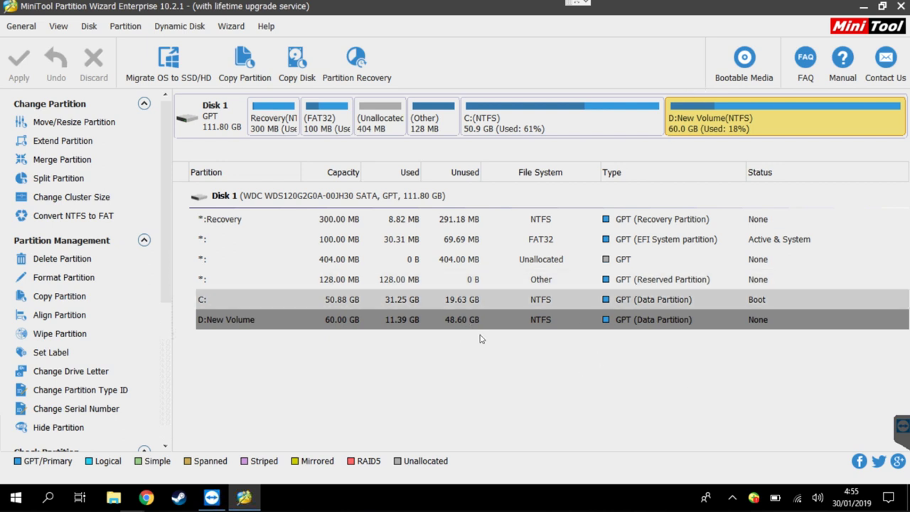
{"action": "left_click", "coordinate": [459, 319]}
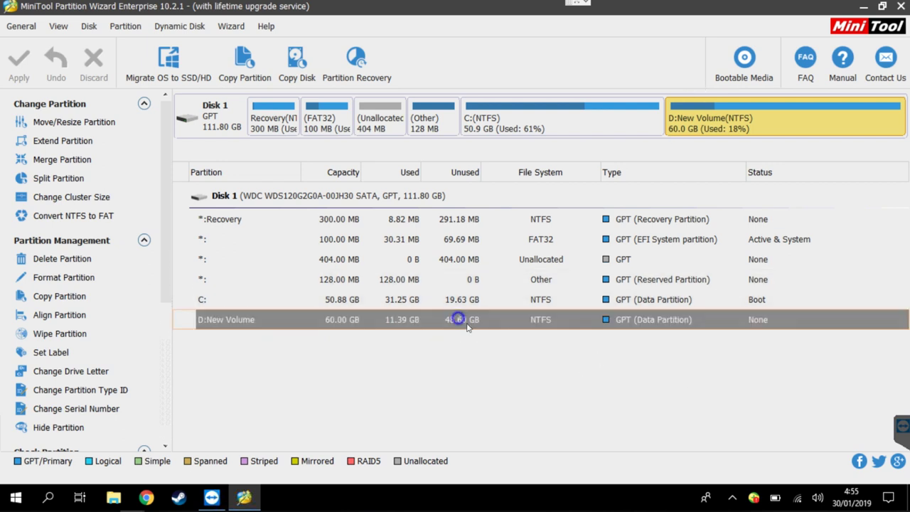
{"action": "left_click", "coordinate": [403, 362]}
{"action": "right_click", "coordinate": [444, 324]}
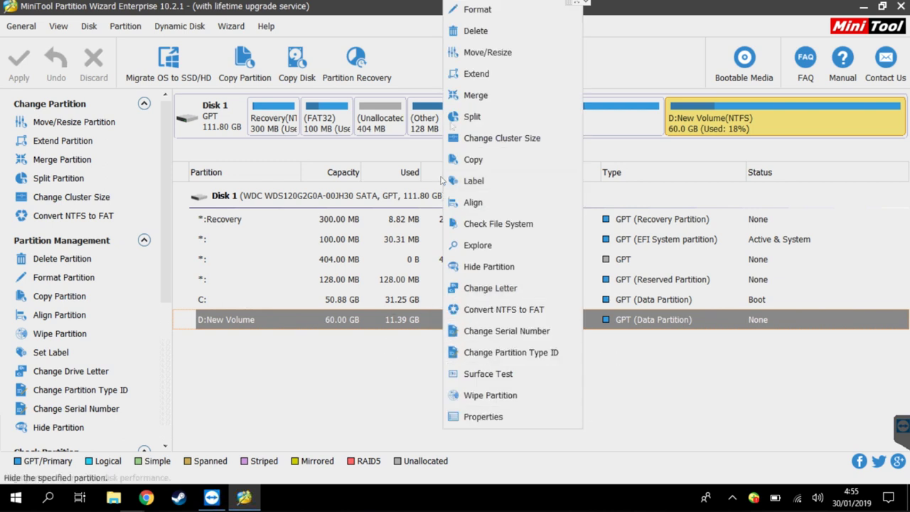
{"action": "left_click", "coordinate": [498, 120]}
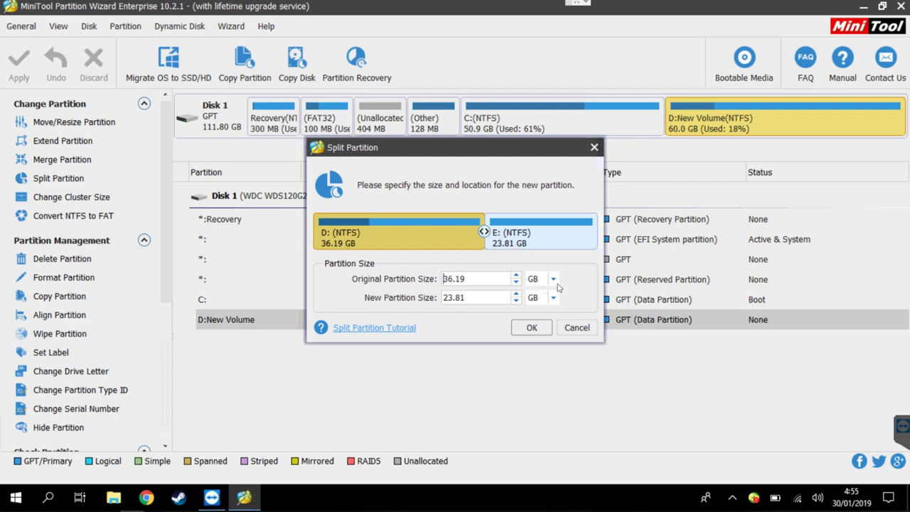
{"action": "left_click", "coordinate": [583, 329]}
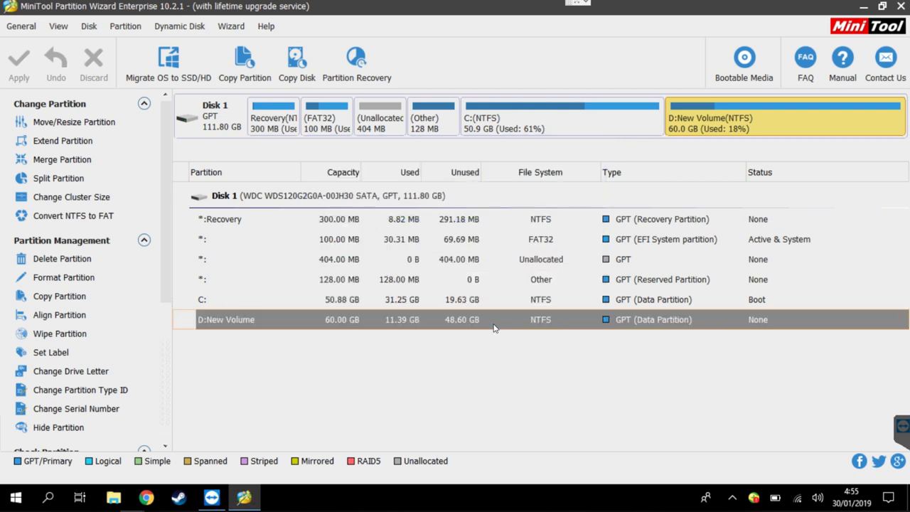
Start a Move/Resize of the D: New Volume partition and shrink it from its end to about 49.75 GB
{"action": "right_click", "coordinate": [475, 320]}
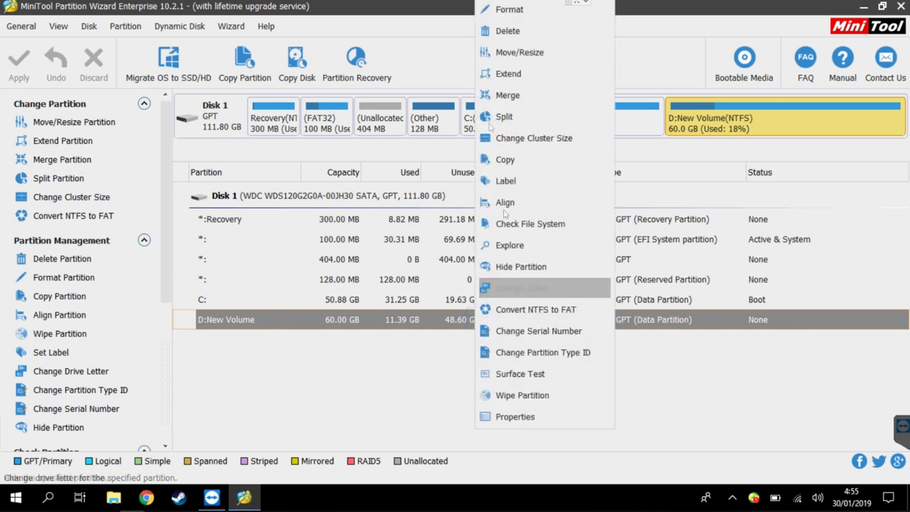
{"action": "left_click", "coordinate": [525, 55]}
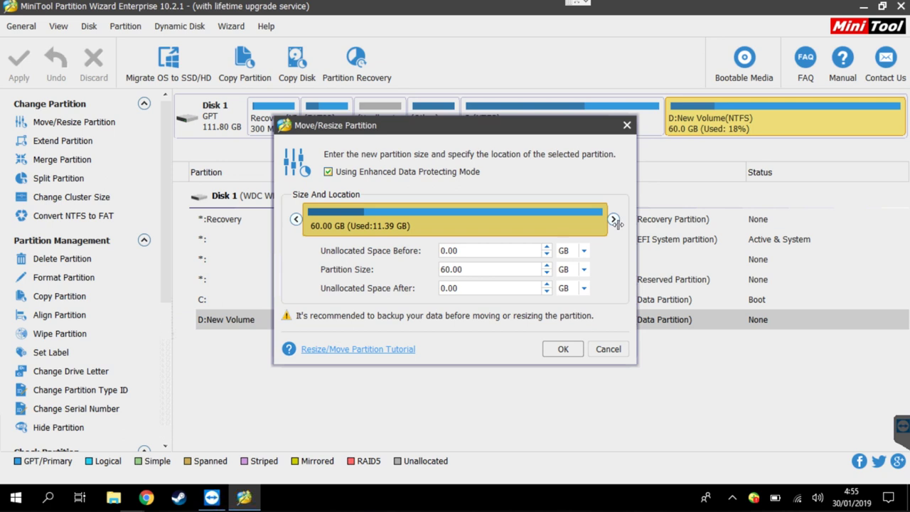
{"action": "mouse_move", "coordinate": [614, 220]}
{"action": "left_mouse_down"}
{"action": "mouse_move", "coordinate": [572, 220]}
{"action": "mouse_move", "coordinate": [618, 220]}
{"action": "left_mouse_up"}
{"action": "left_click_drag", "start_coordinate": [615, 220], "coordinate": [570, 228]}
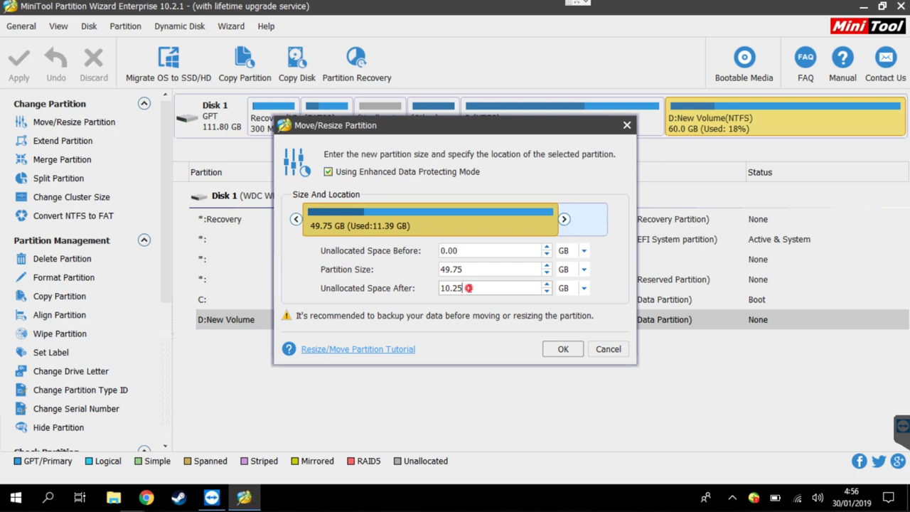
Set the unallocated space after the D: partition to 10 GB
{"action": "left_click", "coordinate": [547, 285]}
{"action": "left_click", "coordinate": [545, 292]}
{"action": "left_click", "coordinate": [546, 292]}
{"action": "left_click", "coordinate": [481, 292]}
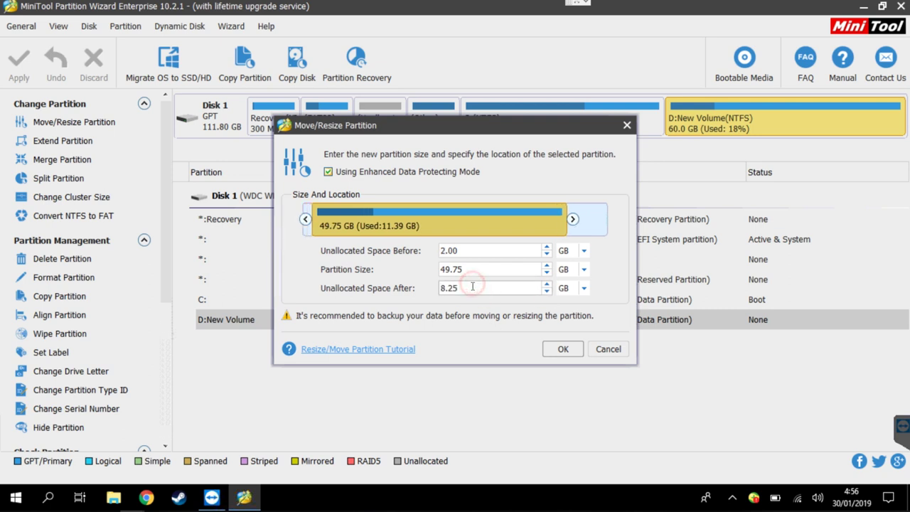
{"action": "double_click", "coordinate": [471, 287]}
{"action": "type", "text": "10"}
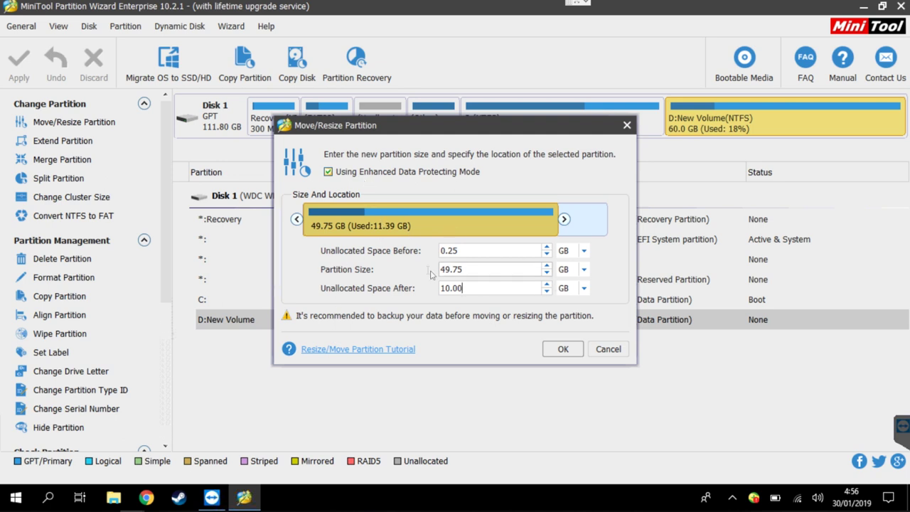
{"action": "left_click", "coordinate": [546, 255]}
{"action": "left_click", "coordinate": [457, 288]}
{"action": "type", "text": "00"}
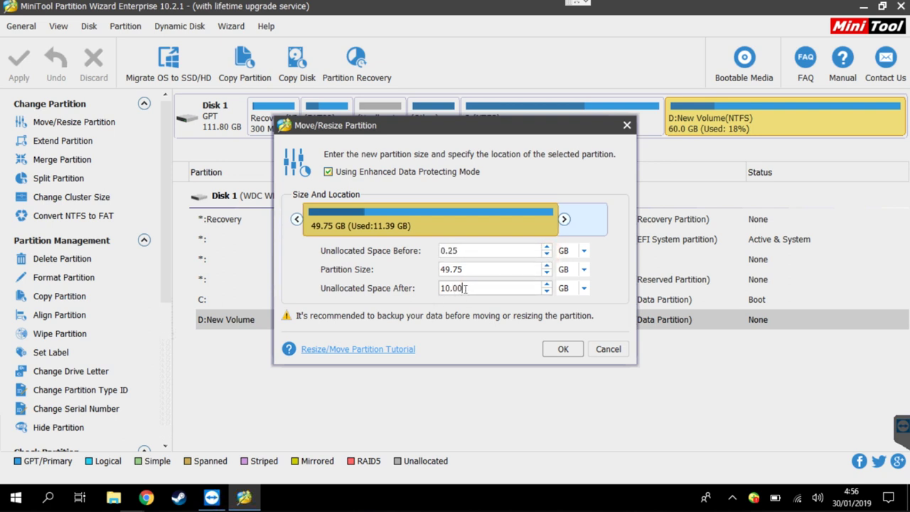
Set the D: partition size to 50 GB with 0 GB unallocated space before it, and accept the resize
{"action": "left_click", "coordinate": [462, 270]}
{"action": "type", "text": "50"}
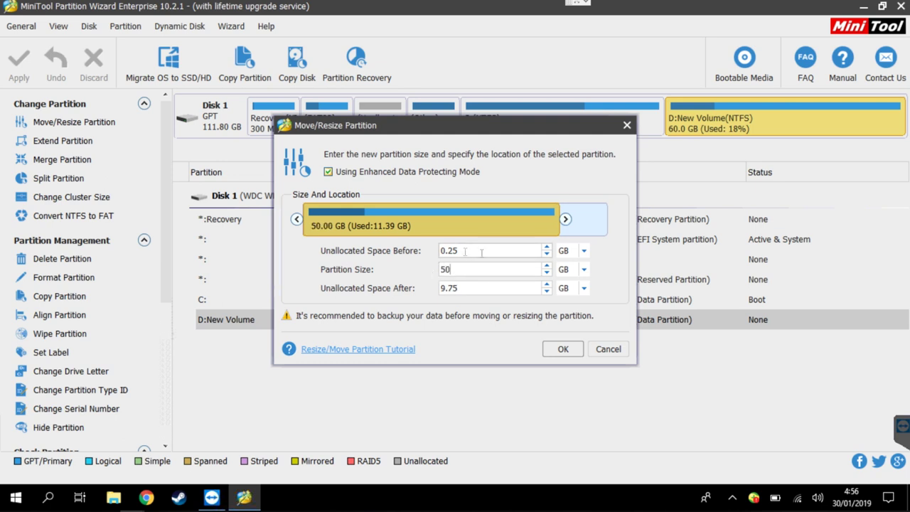
{"action": "left_click", "coordinate": [547, 254]}
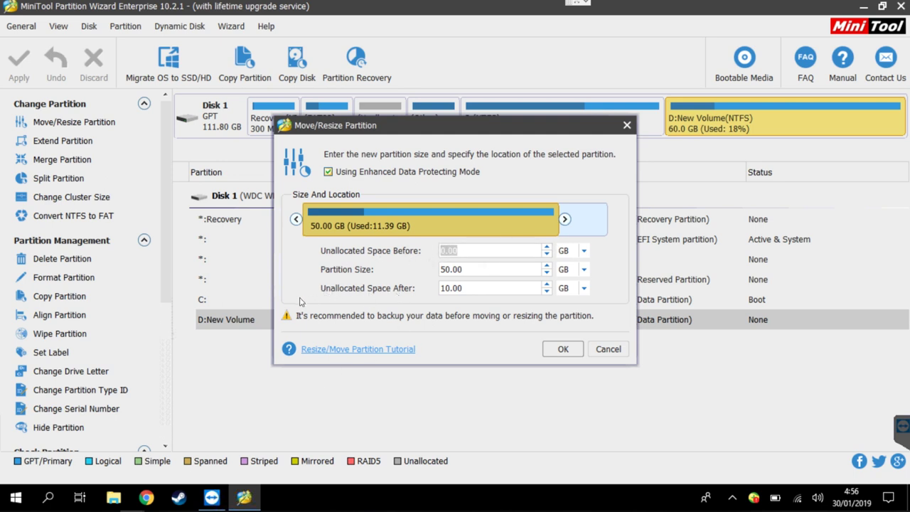
{"action": "left_click", "coordinate": [564, 349]}
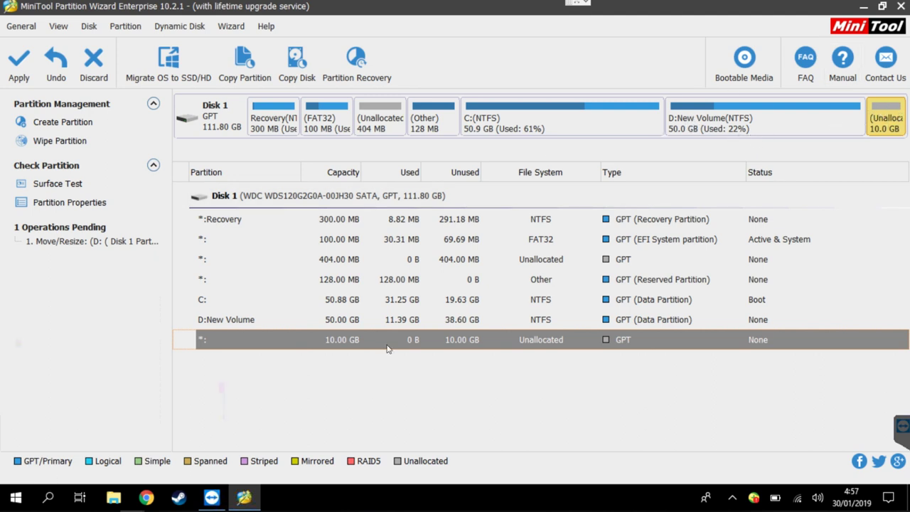
Extend the C: partition by taking the full 10 GB from the 10.00 GB unallocated space
{"action": "right_click", "coordinate": [374, 301]}
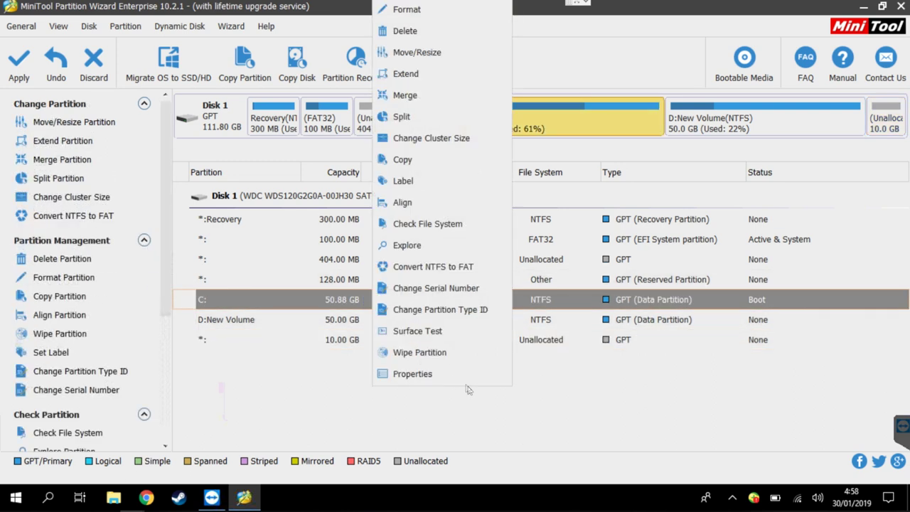
{"action": "left_click", "coordinate": [409, 75]}
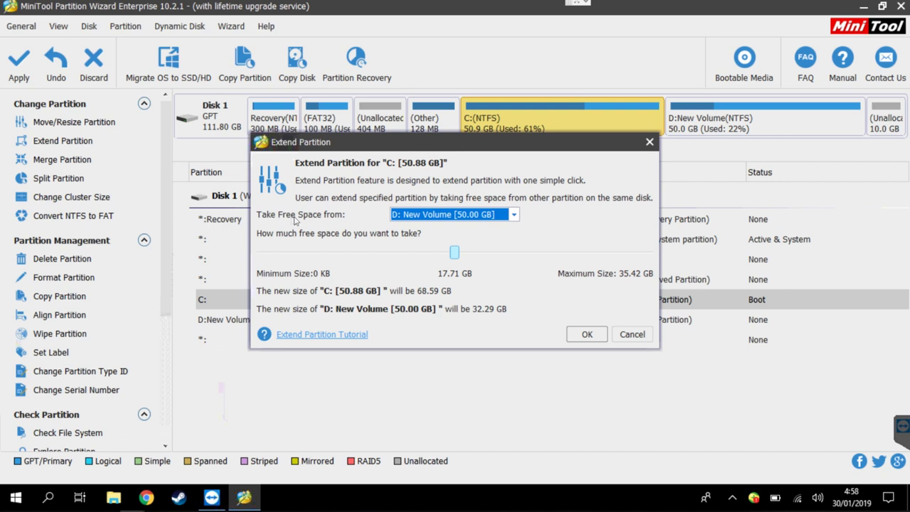
{"action": "left_click", "coordinate": [515, 215]}
{"action": "left_click", "coordinate": [456, 239]}
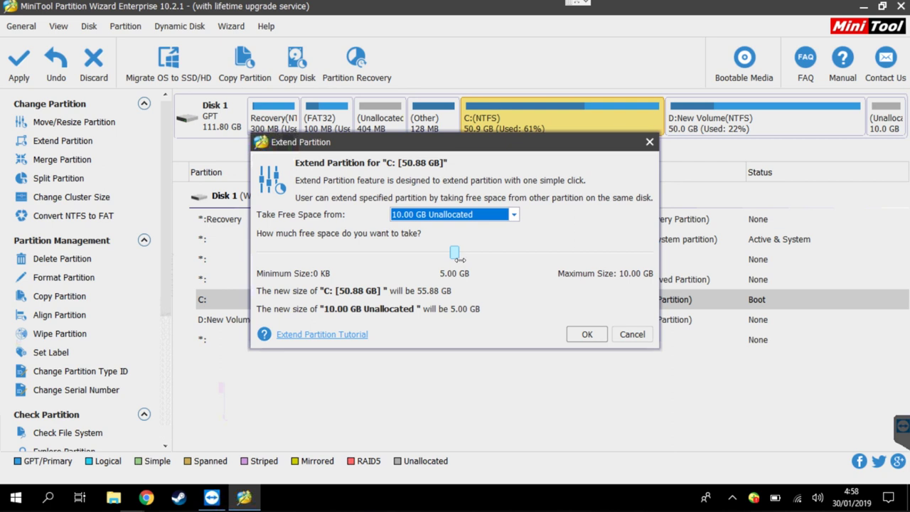
{"action": "left_click_drag", "start_coordinate": [453, 254], "coordinate": [715, 256]}
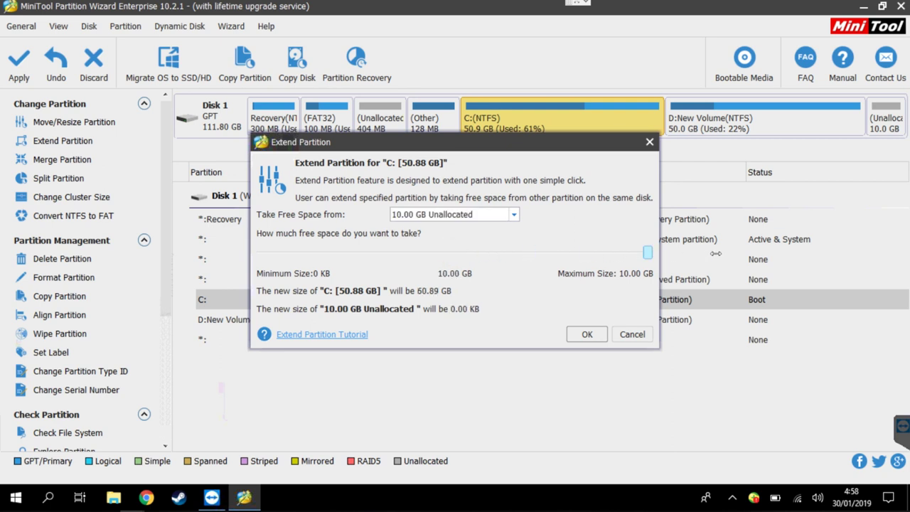
{"action": "left_click", "coordinate": [596, 335]}
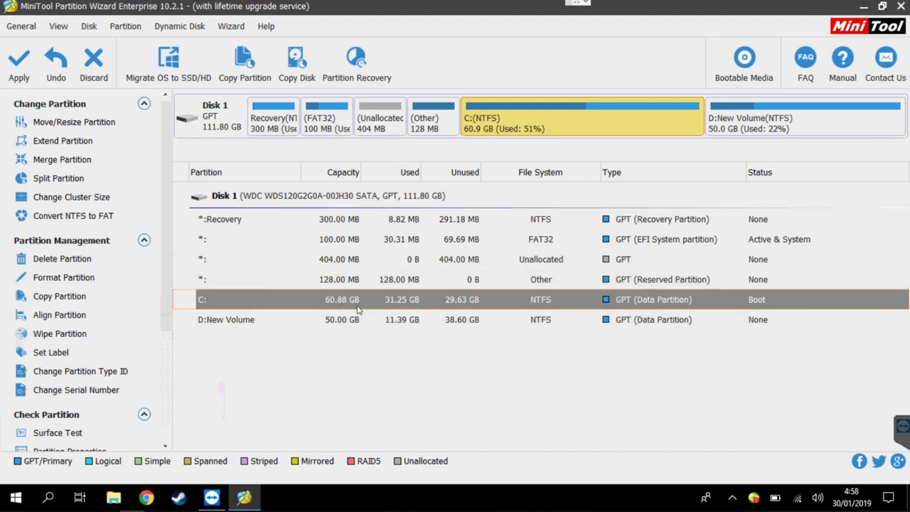
Apply the pending partition changes to the disk and dismiss the completion notice
{"action": "left_click", "coordinate": [20, 71]}
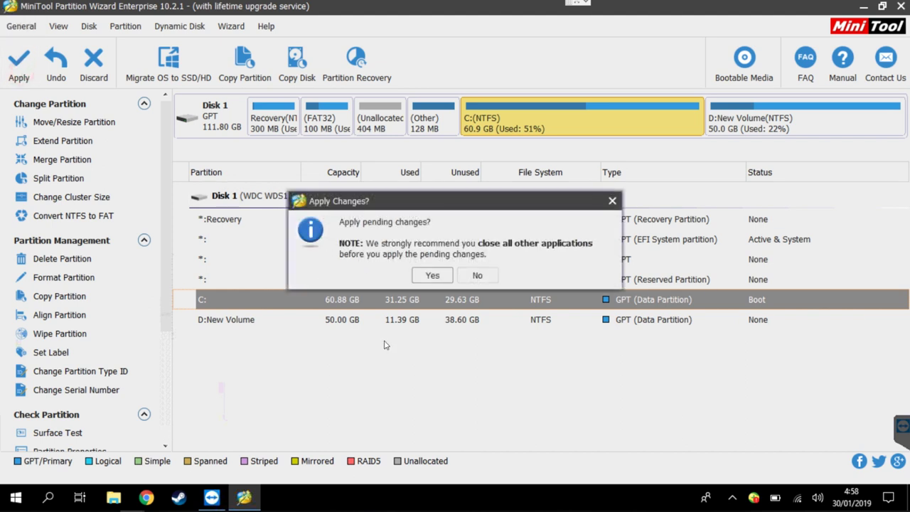
{"action": "left_click", "coordinate": [433, 276]}
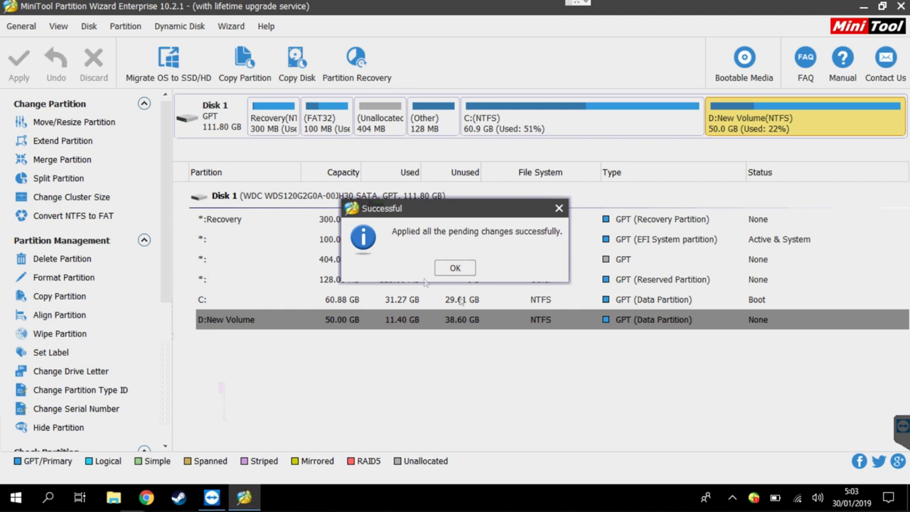
{"action": "left_click", "coordinate": [459, 268]}
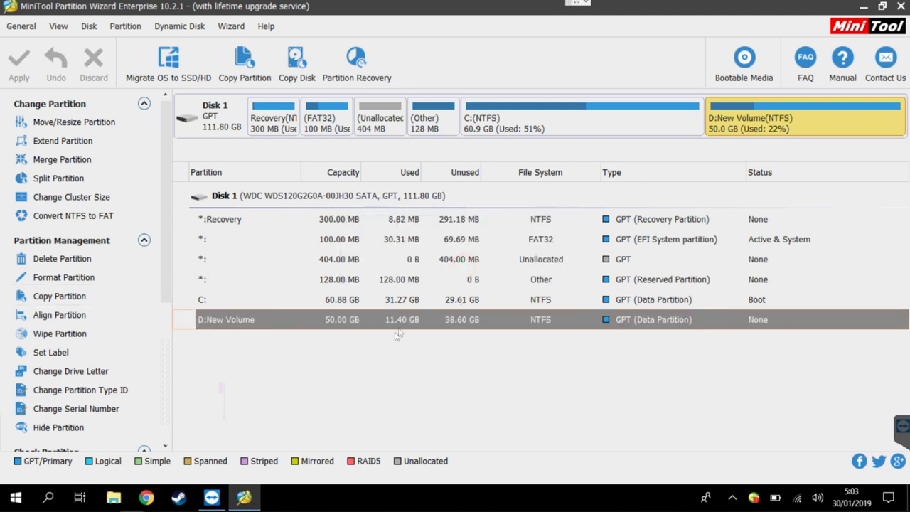
Check the sizes of the C: and D: drives under This PC in File Explorer, and close the window
{"action": "left_click", "coordinate": [114, 497]}
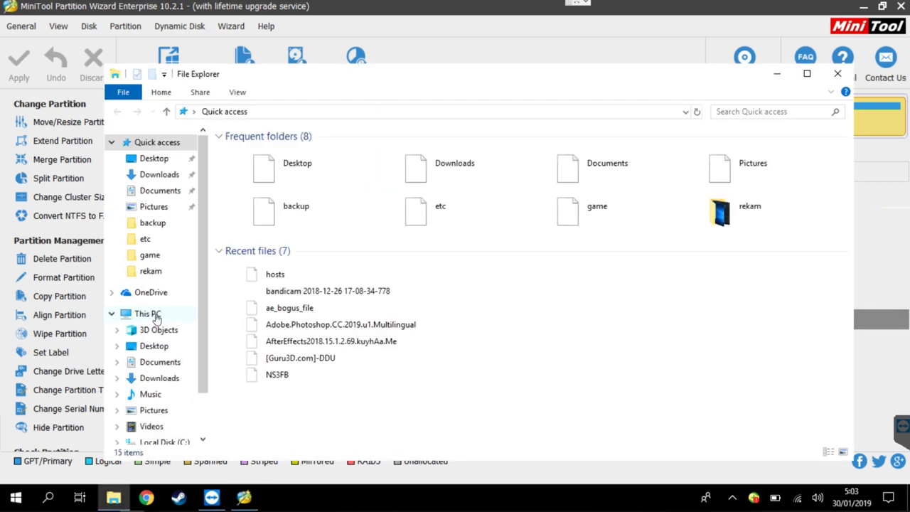
{"action": "left_click", "coordinate": [152, 315]}
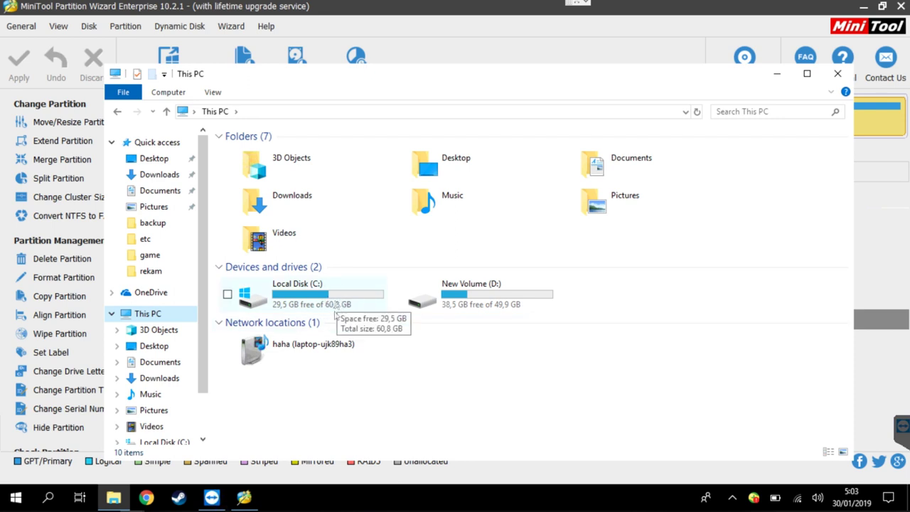
{"action": "left_click", "coordinate": [837, 74]}
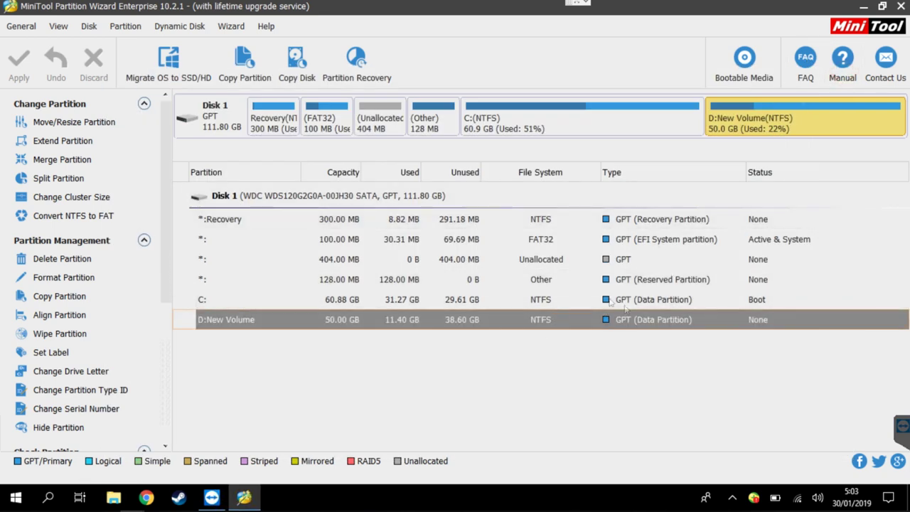